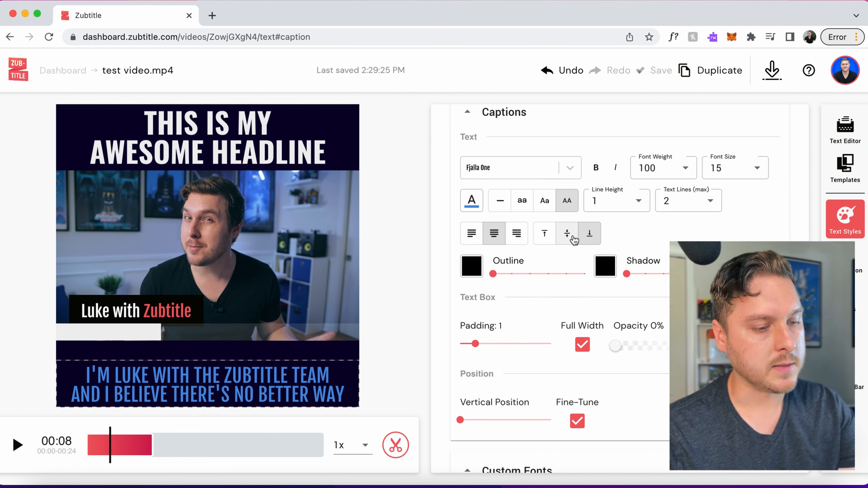
Align the caption text vertically to the middle and move the caption block slightly up within the lower band.
click(569, 237)
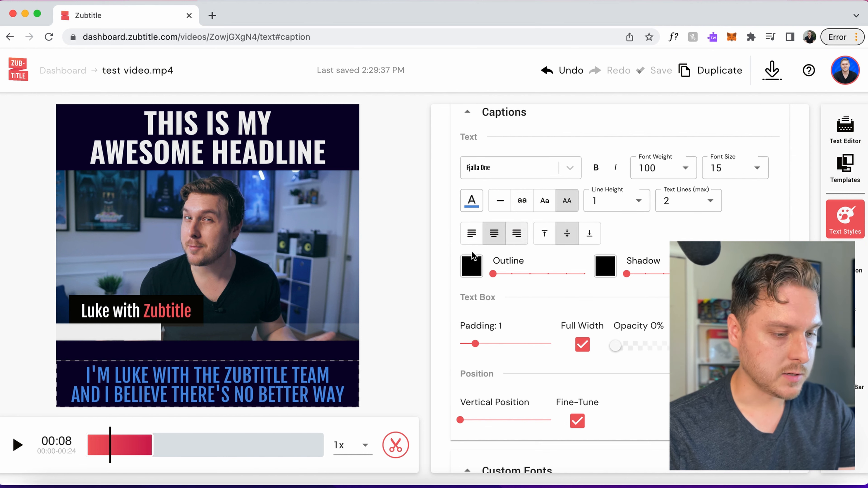
click(289, 375)
drag(274, 380, 274, 371)
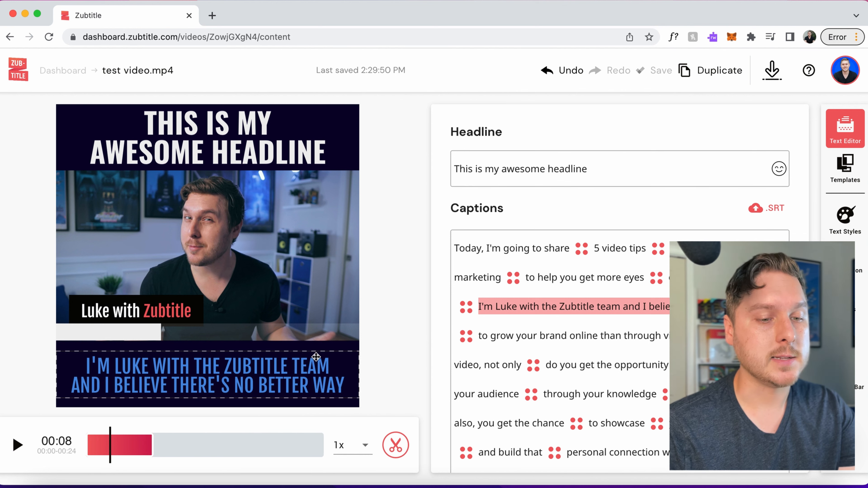
click(303, 370)
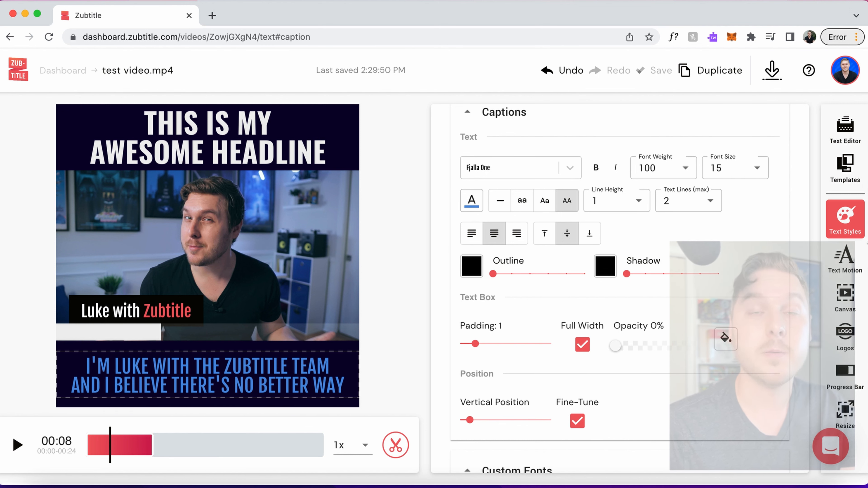
Set the canvas background color to white (FFFFFF).
click(847, 298)
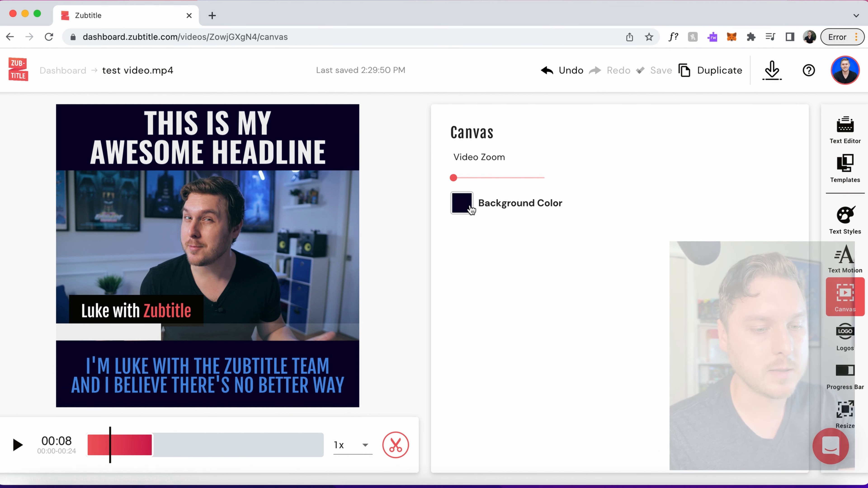
click(465, 208)
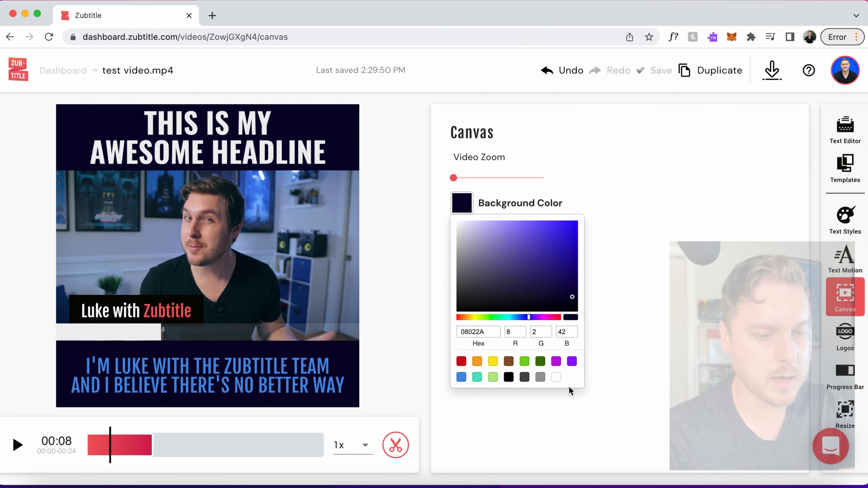
click(556, 377)
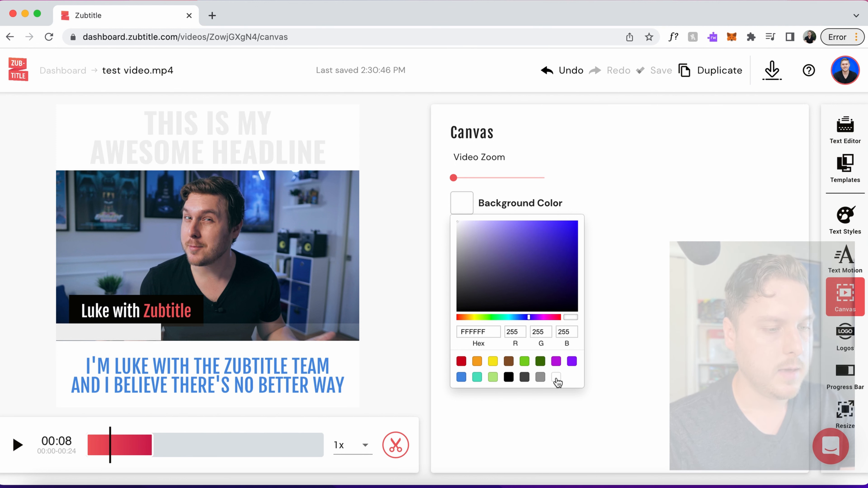
click(659, 307)
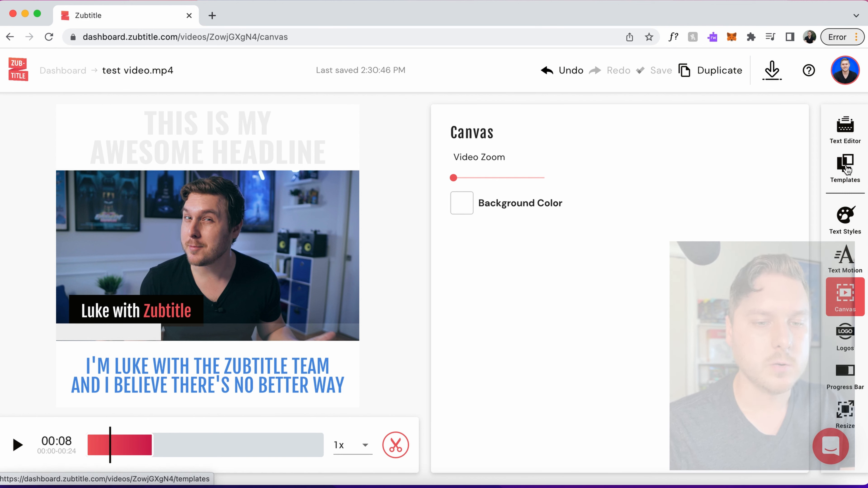
Add a medium-thickness black outline to the caption text.
click(845, 216)
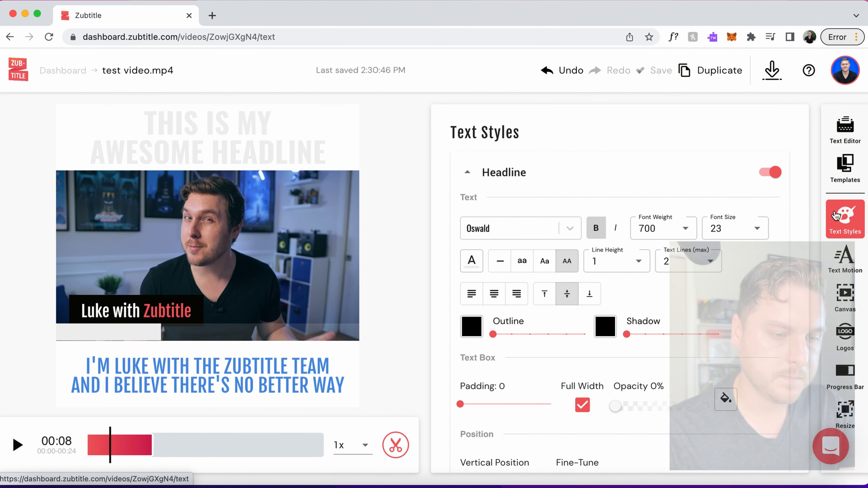
scroll(703, 210, down, 10)
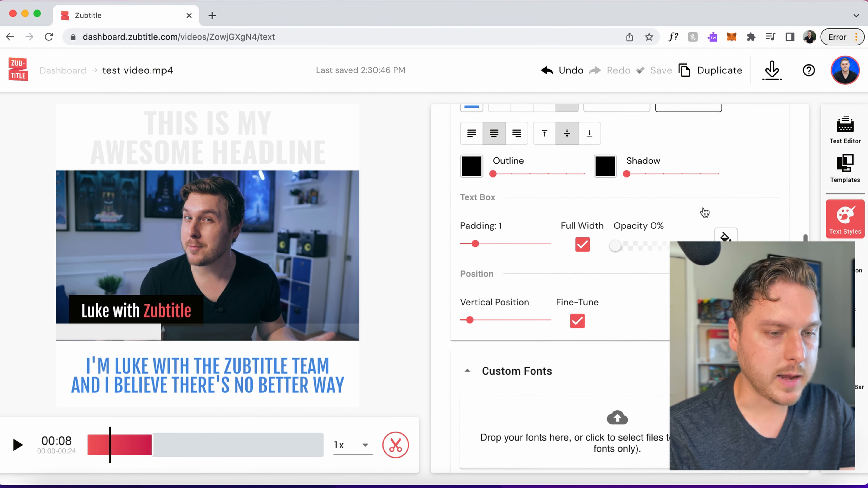
scroll(703, 210, up, 2)
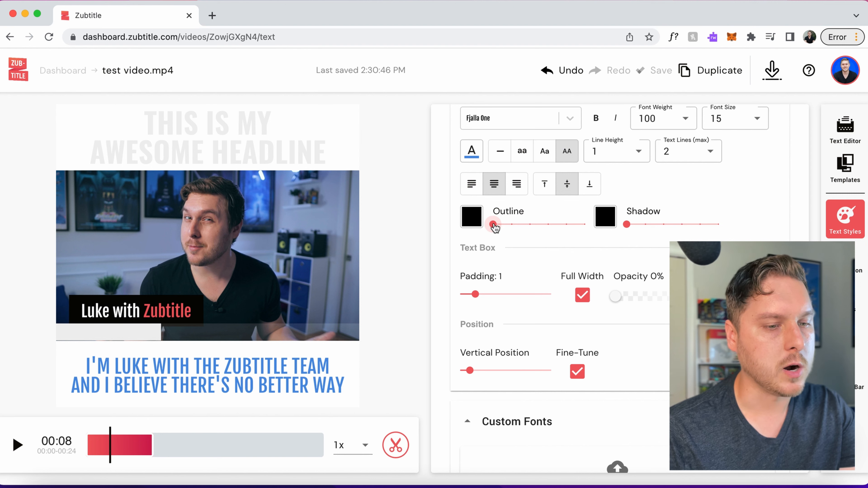
drag(490, 228, 537, 228)
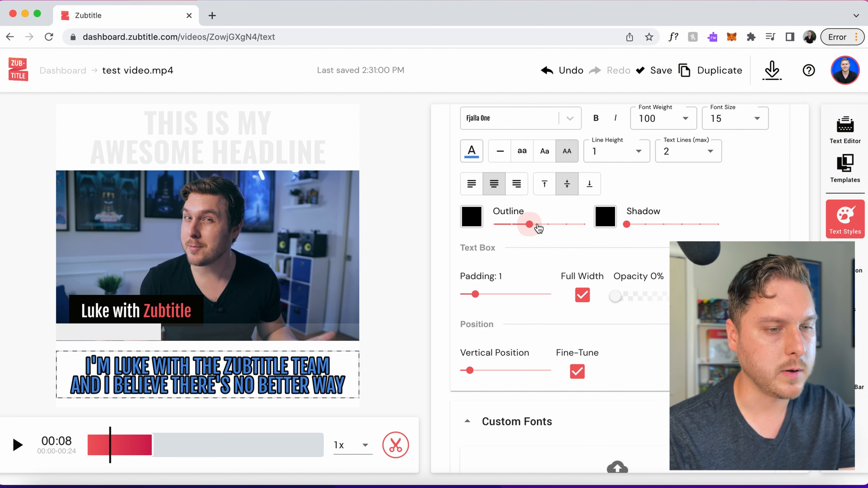
Color the caption text yellow (F8E71C) and reduce its outline to none.
click(472, 154)
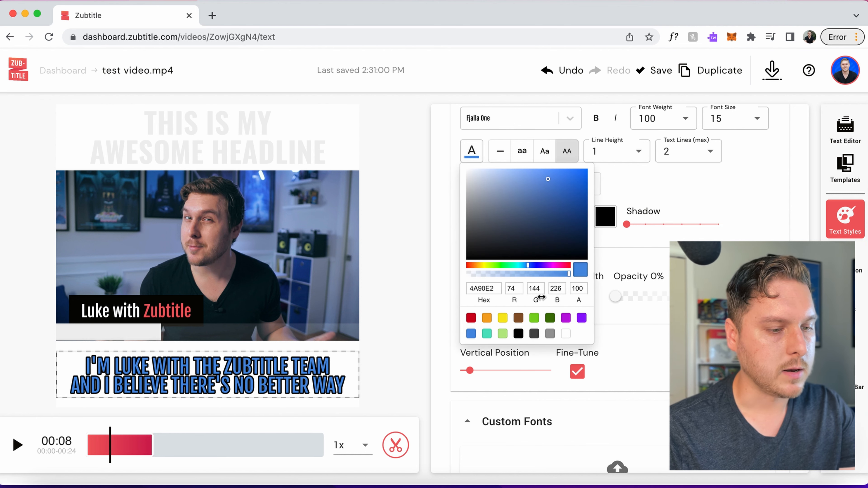
click(502, 318)
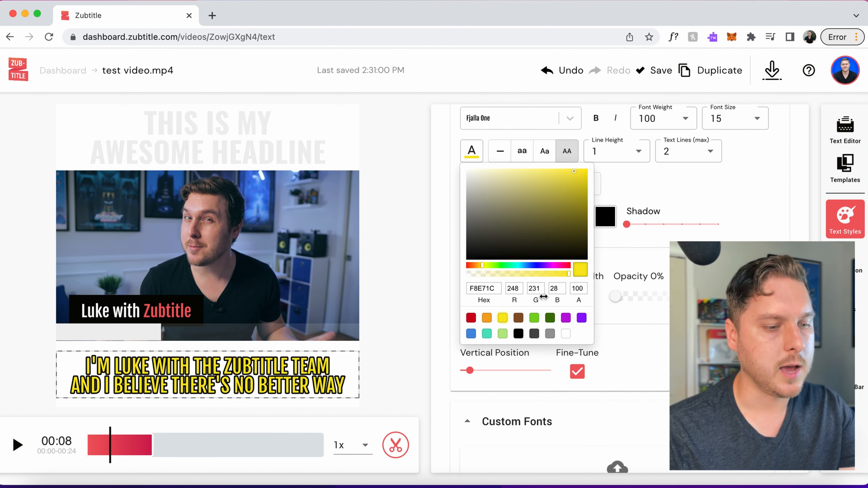
click(762, 233)
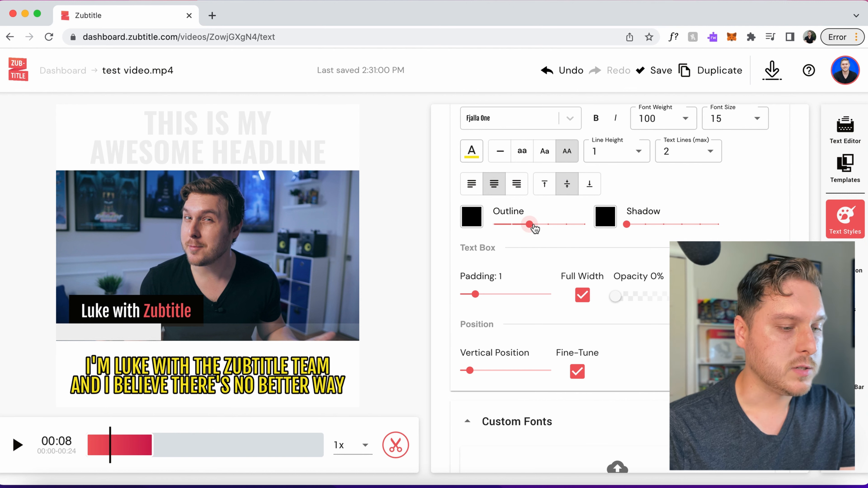
drag(534, 228, 478, 229)
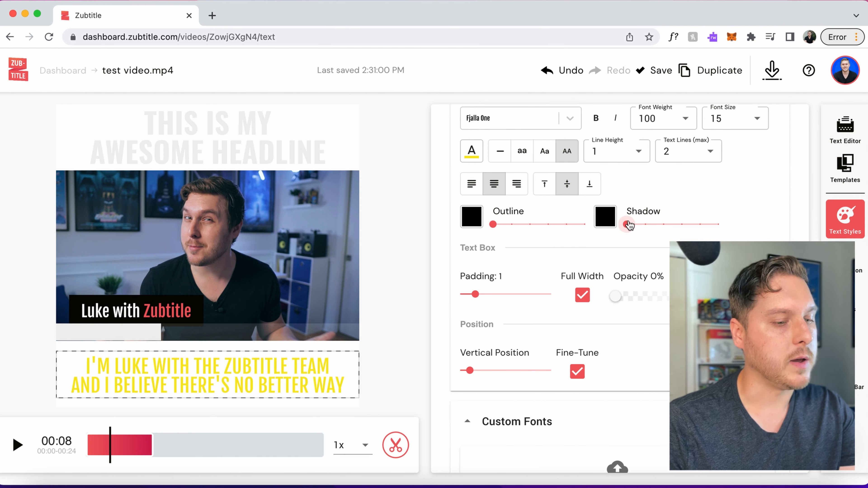
Raise the caption text's shadow to its maximum and set the outline color to white.
drag(626, 224, 711, 222)
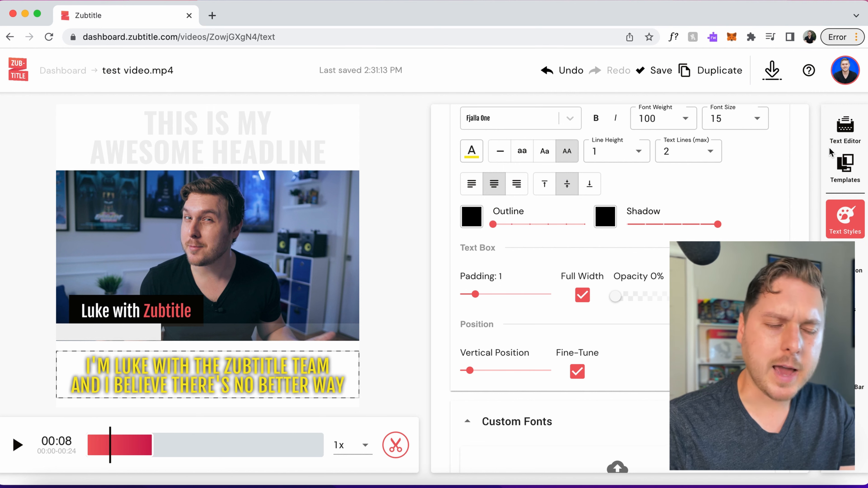
click(472, 216)
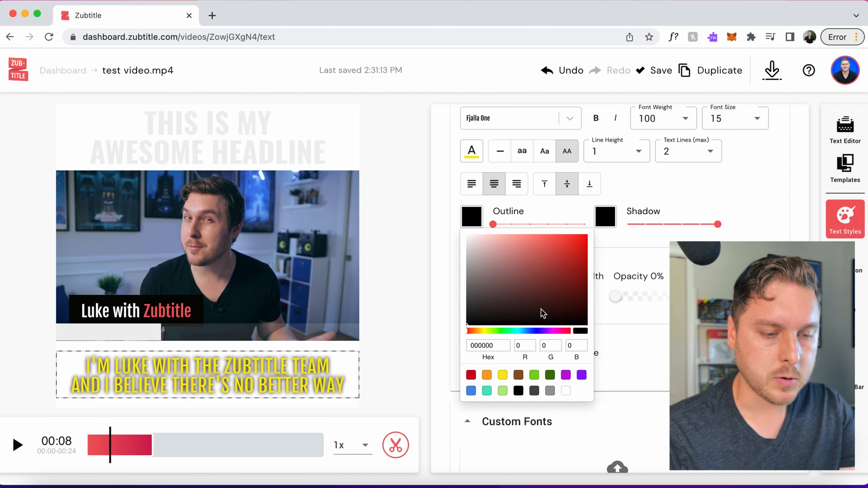
click(467, 235)
click(632, 193)
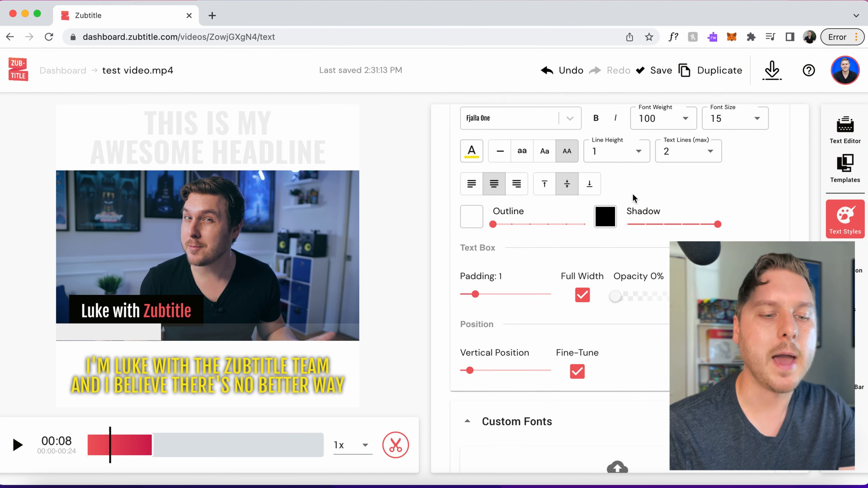
Set the caption text color to white (FFFFFF).
click(471, 150)
click(566, 334)
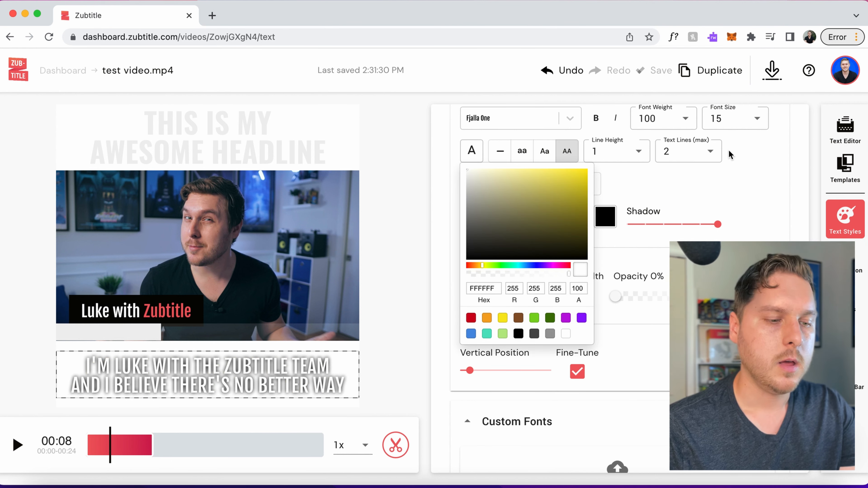
click(732, 164)
Reduce the caption shadow to about two-fifths strength and color it dark blue (0E305A).
drag(708, 225, 645, 226)
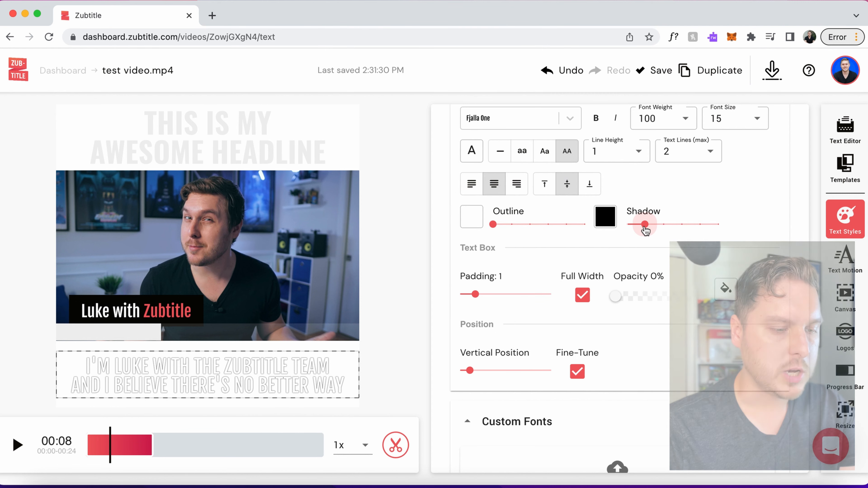
click(605, 217)
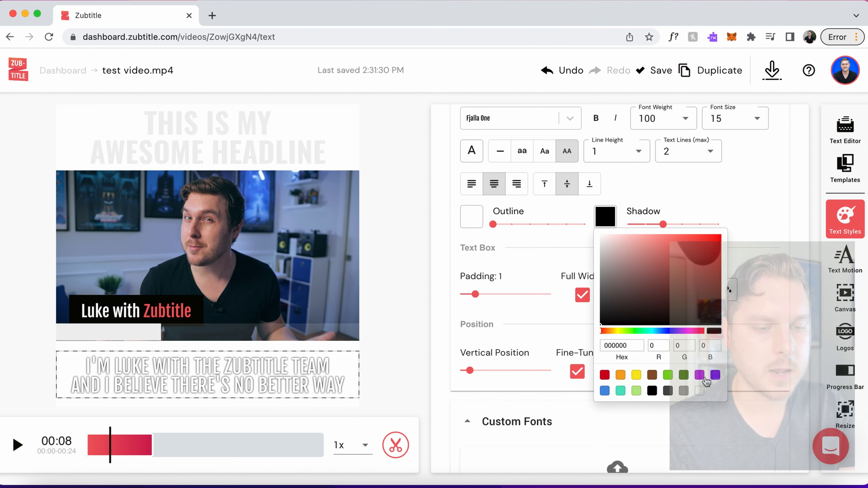
click(604, 391)
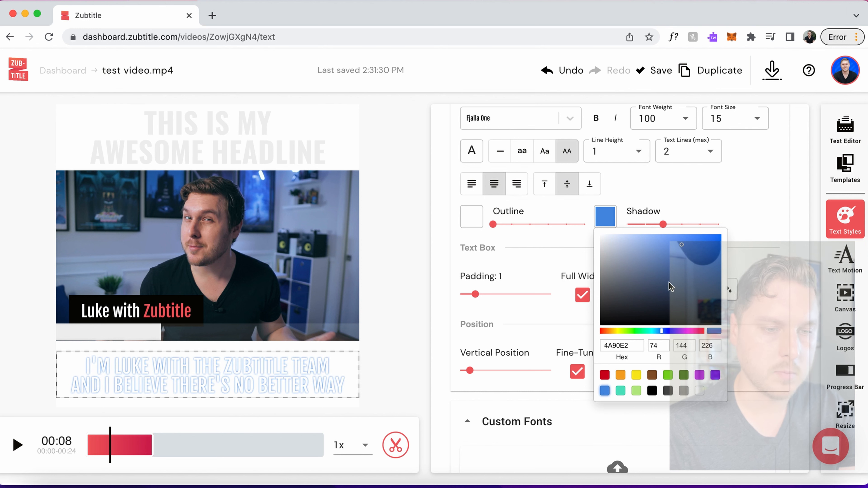
drag(681, 245, 683, 280)
click(703, 293)
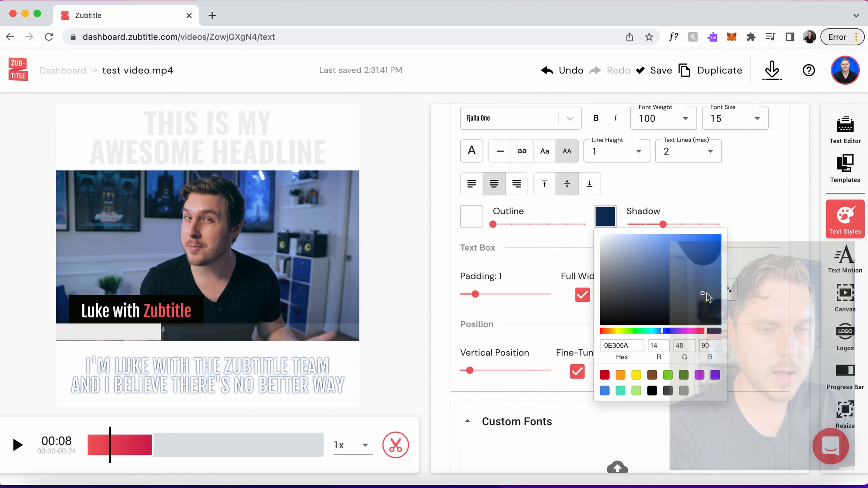
click(763, 219)
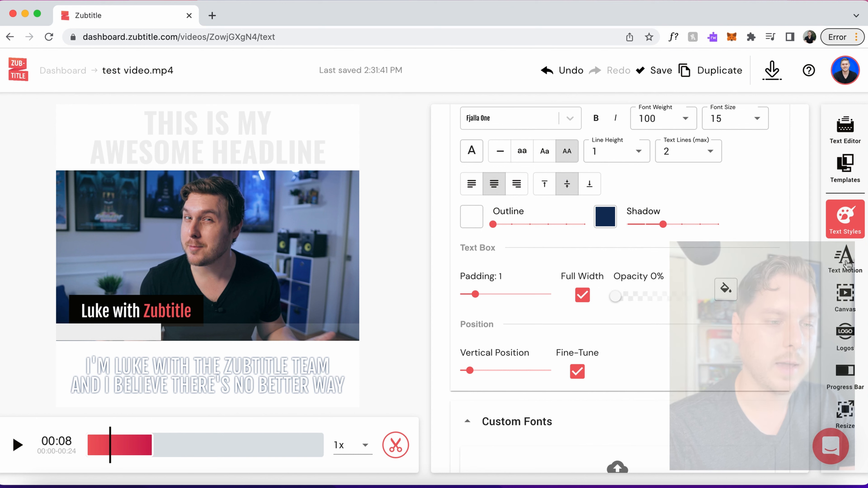
Set the canvas background color to blue (3B52D2).
click(845, 296)
click(459, 202)
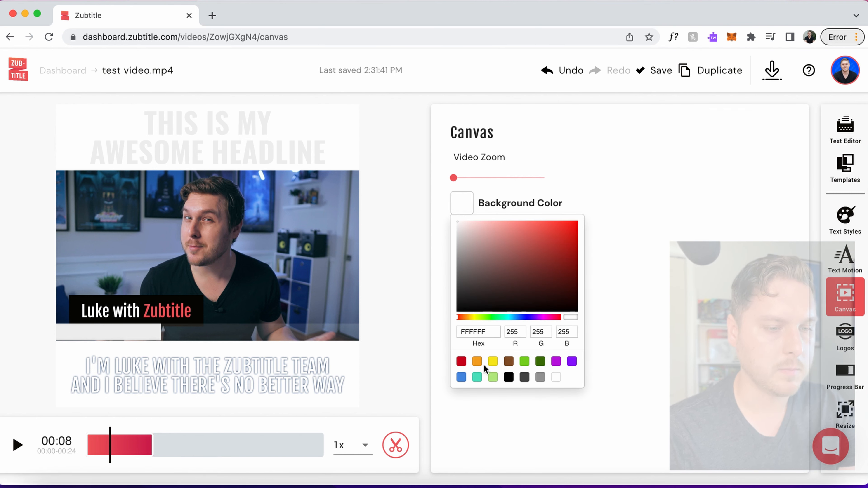
click(461, 377)
drag(519, 316, 523, 317)
click(544, 237)
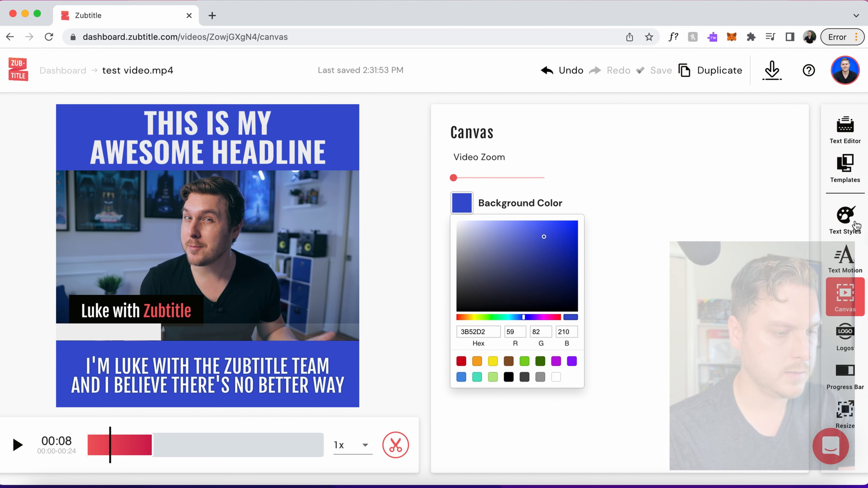
Try adjusting the caption text's shadow strength against the blue background.
click(845, 218)
scroll(653, 295, down, 2)
scroll(653, 295, down, 3)
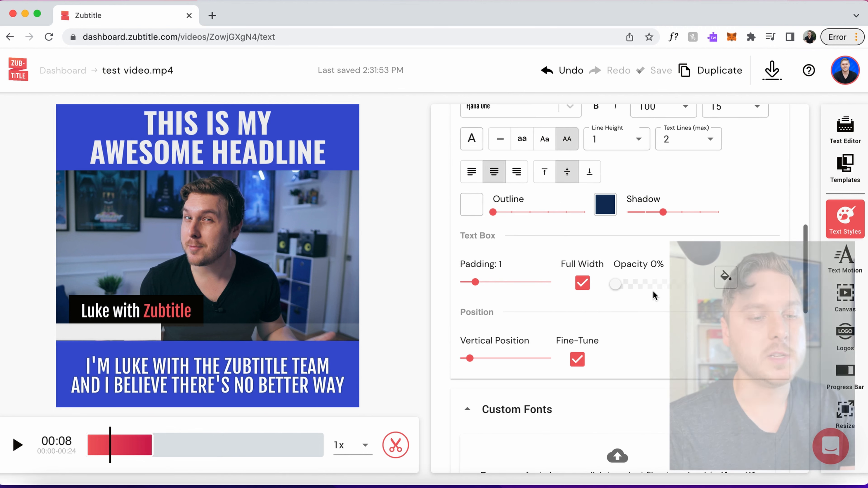
mouse_move(663, 212)
mouse_down()
mouse_move(741, 214)
mouse_move(592, 232)
mouse_move(630, 214)
mouse_move(728, 217)
mouse_move(651, 218)
mouse_move(663, 214)
mouse_up()
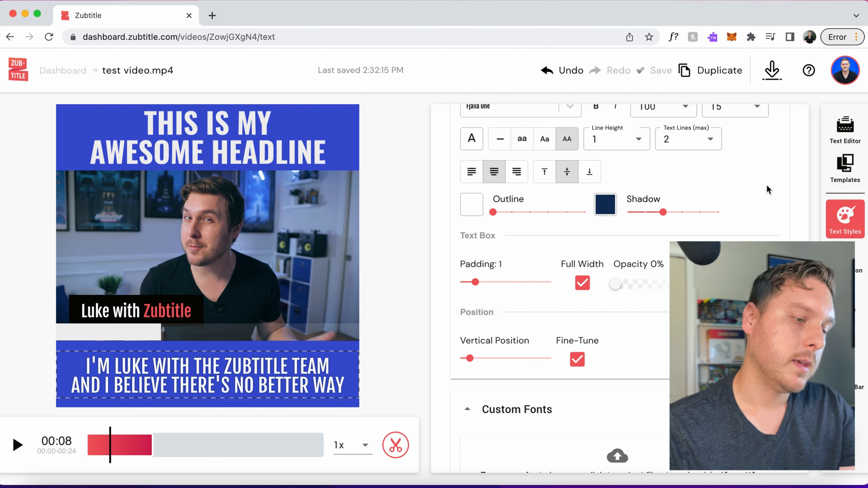
scroll(766, 188, down, 1)
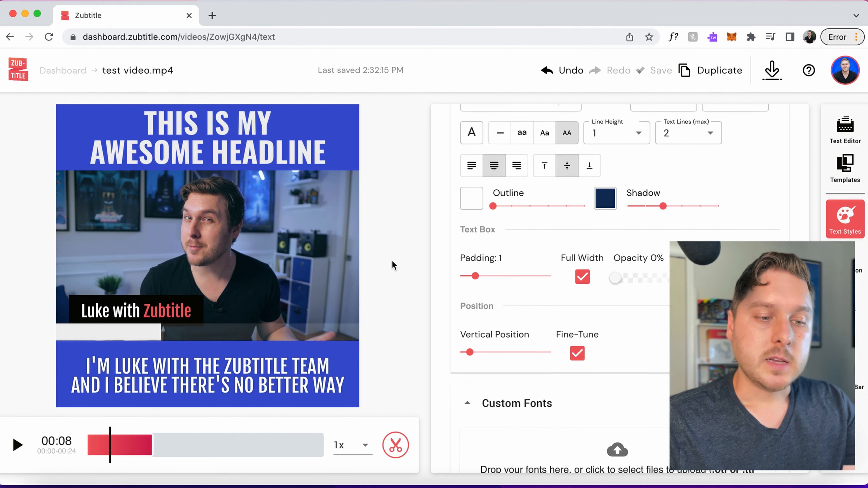
Set the caption text box padding to 2.
click(281, 375)
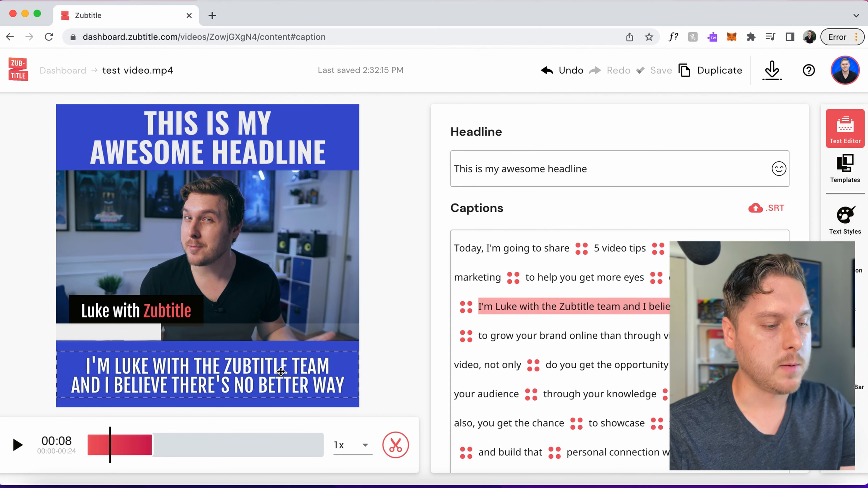
click(210, 397)
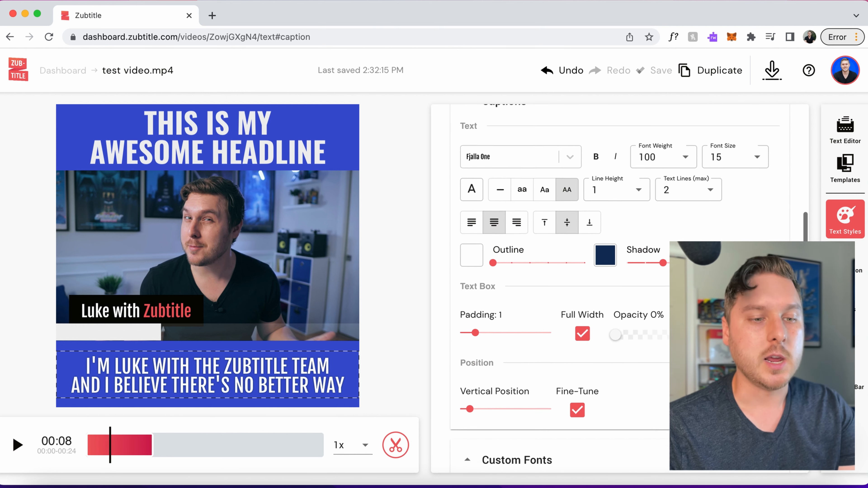
scroll(626, 310, down, 1)
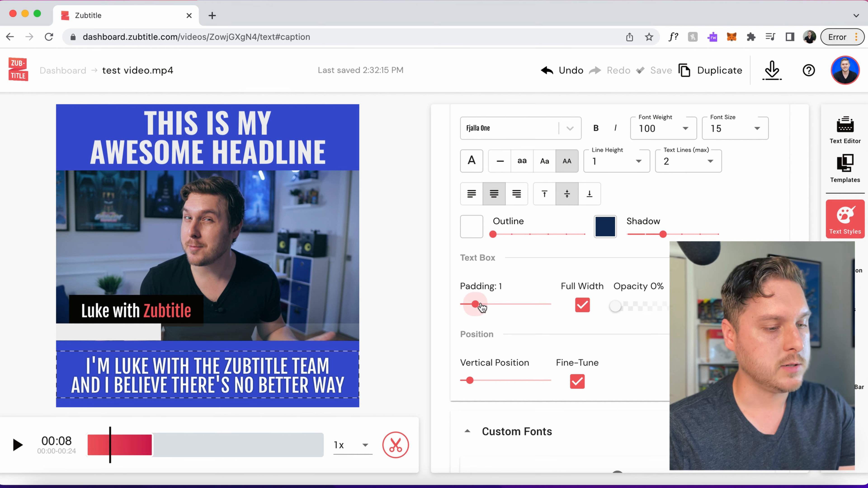
mouse_move(482, 307)
mouse_down()
mouse_move(552, 306)
mouse_move(494, 306)
mouse_up()
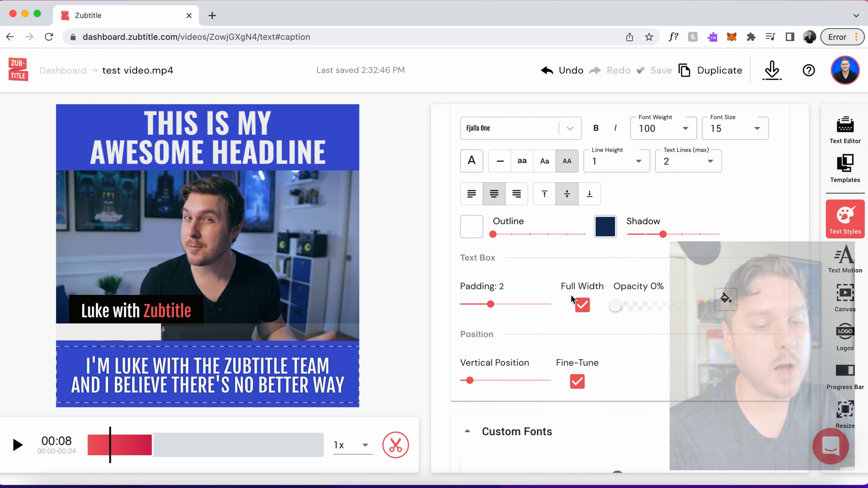
Fill the caption text box with teal (50E3C2).
scroll(649, 291, down, 1)
click(726, 289)
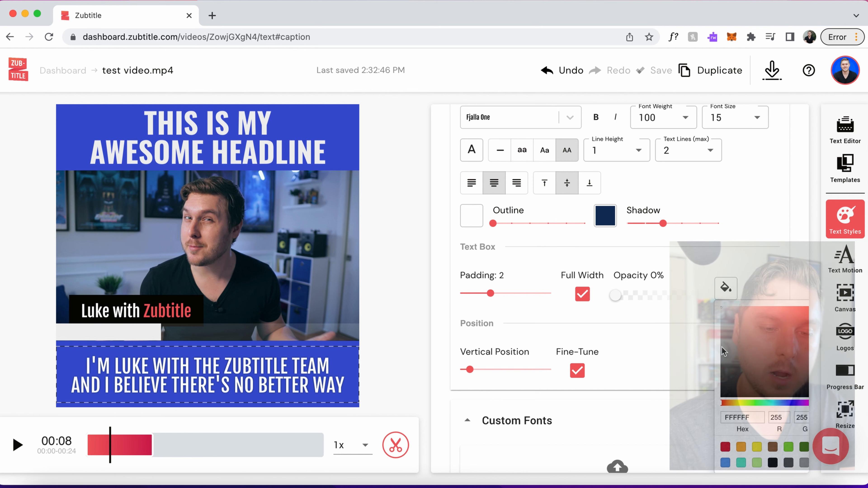
scroll(722, 347, down, 3)
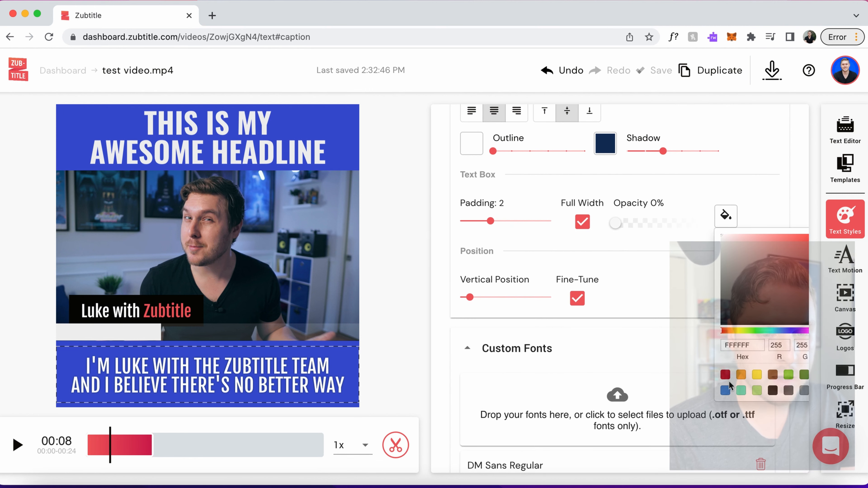
click(741, 391)
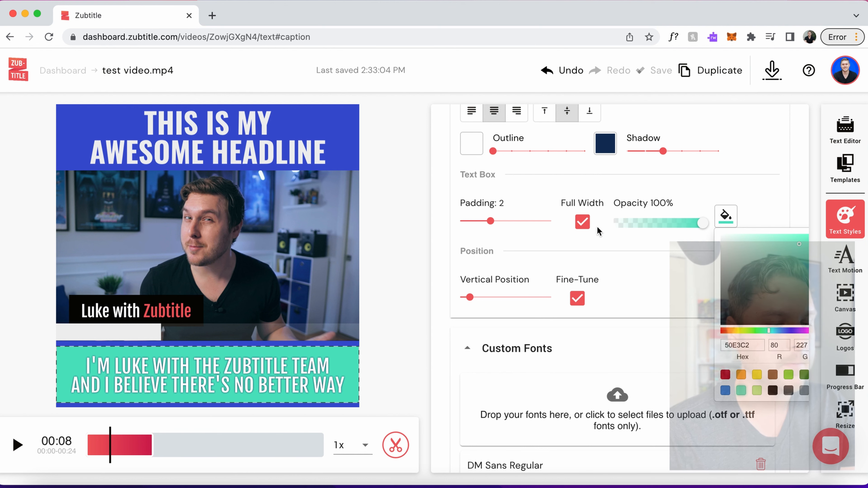
Turn off the caption text box's full width and preview the captions at 5 and 3 seconds.
click(582, 221)
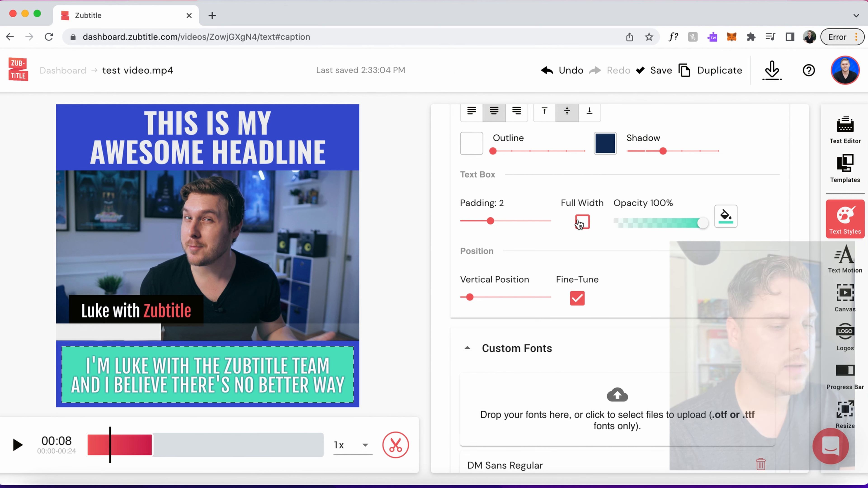
click(582, 222)
click(582, 222)
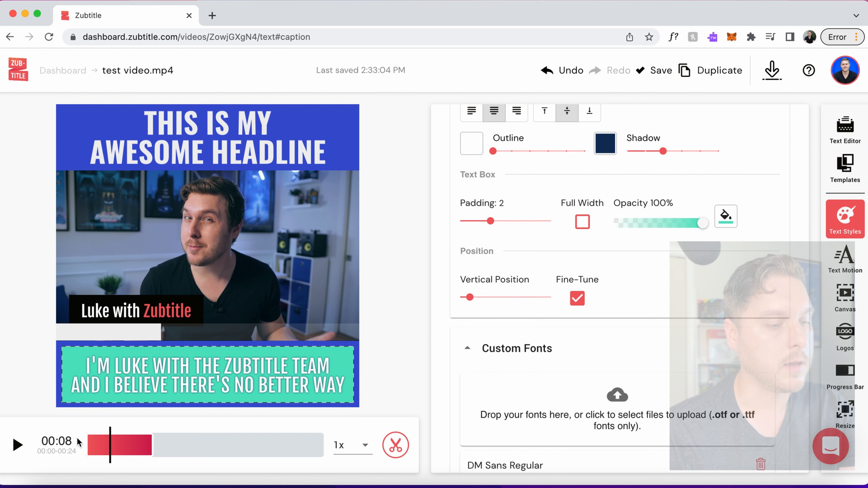
click(101, 446)
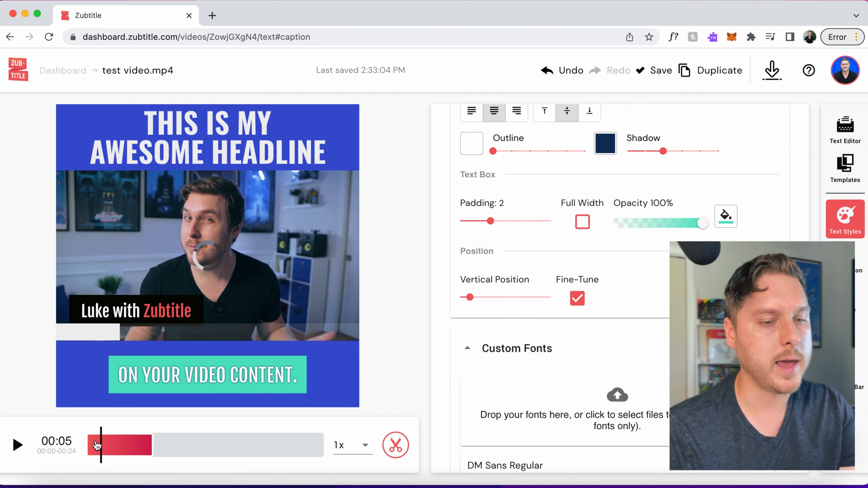
click(97, 445)
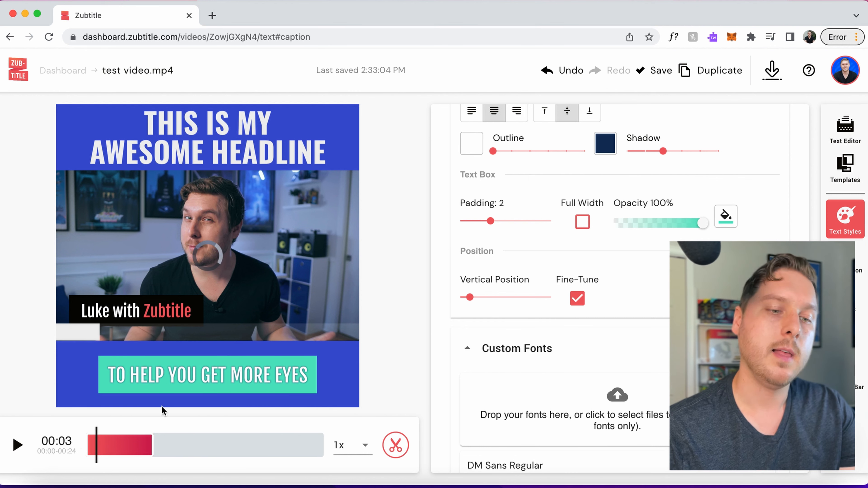
Make the caption text box full width and set its opacity to 0%.
click(582, 223)
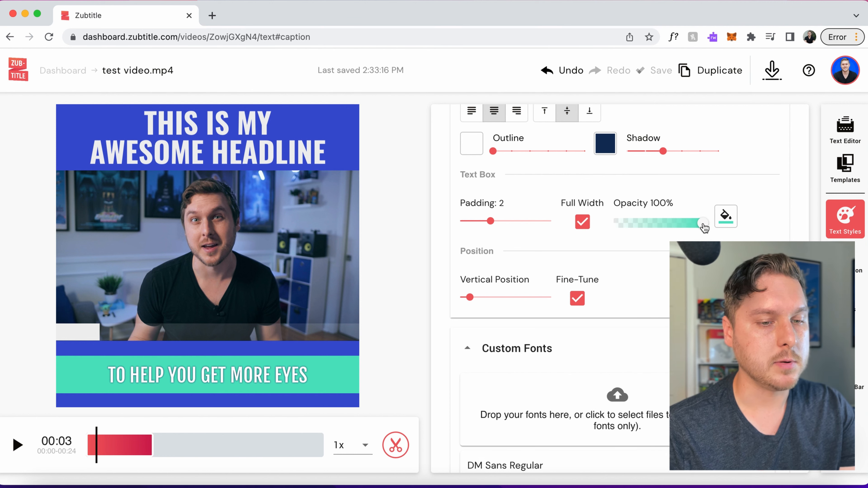
click(614, 226)
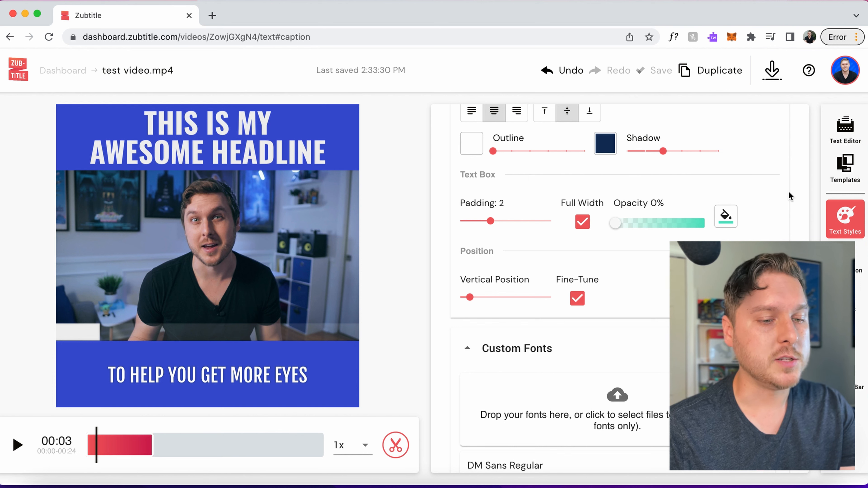
Turn off fine-tuned positioning and try snapping the captions up one notch onto the video's lower edge.
scroll(789, 196, down, 1)
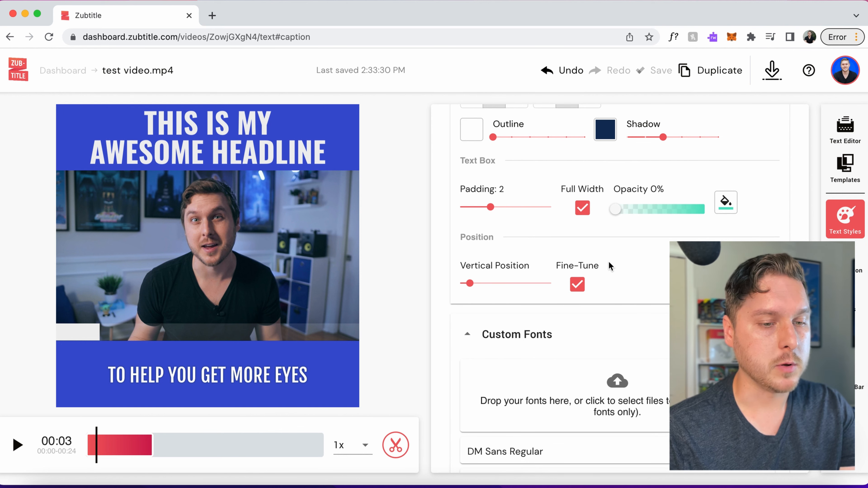
click(577, 284)
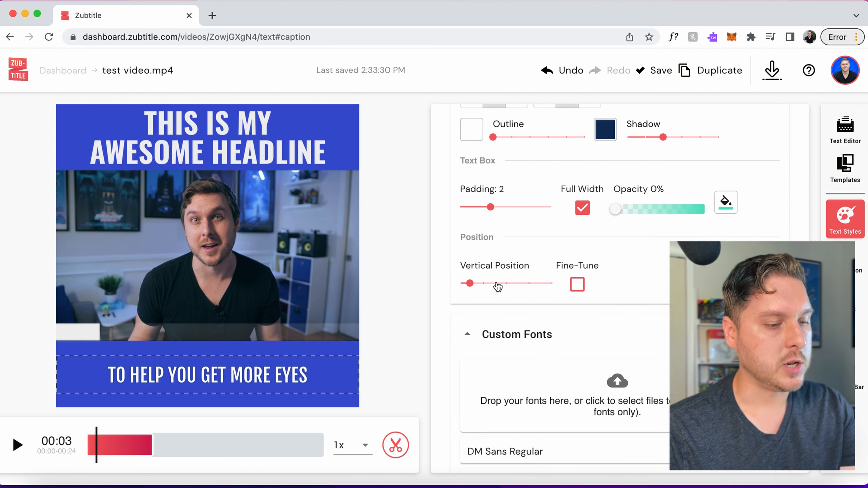
mouse_move(475, 288)
mouse_down()
mouse_move(449, 288)
mouse_move(590, 287)
mouse_move(483, 284)
mouse_up()
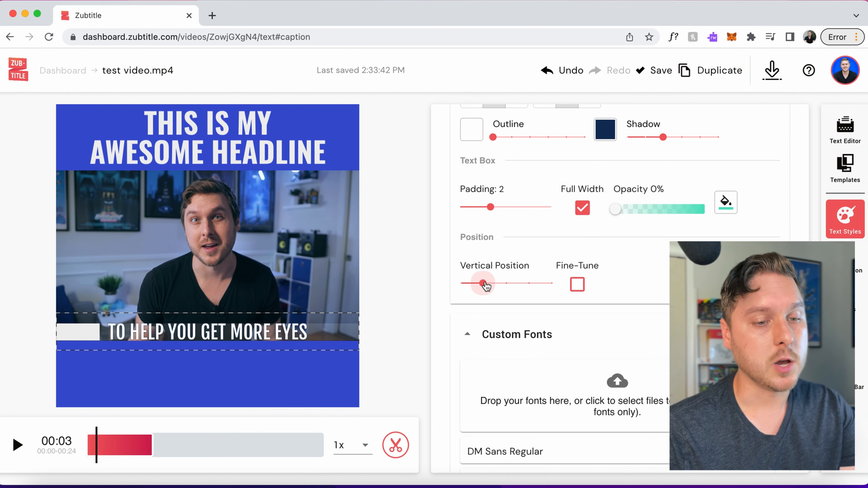
Enable fine-tuned positioning and move the captions down into the blue band below the video.
click(578, 284)
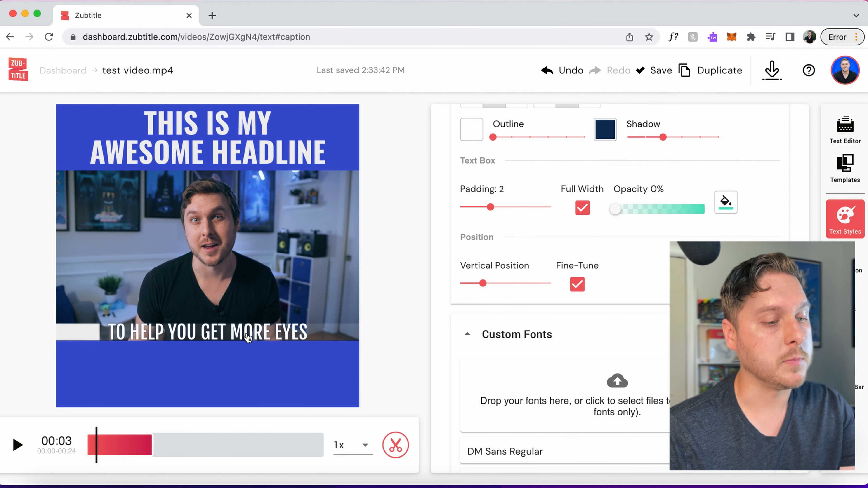
drag(248, 338, 248, 374)
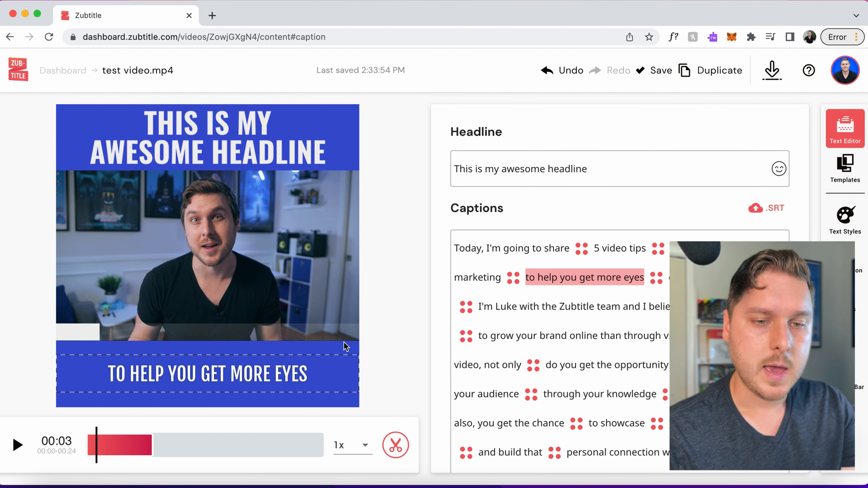
Set the headline's font to Inter and switch its text from all capitals to the original letter case.
click(845, 218)
click(845, 220)
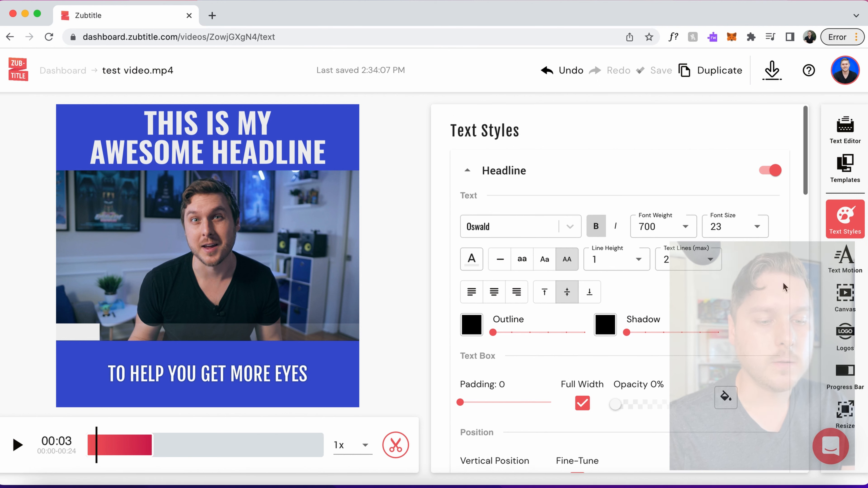
scroll(454, 186, down, 1)
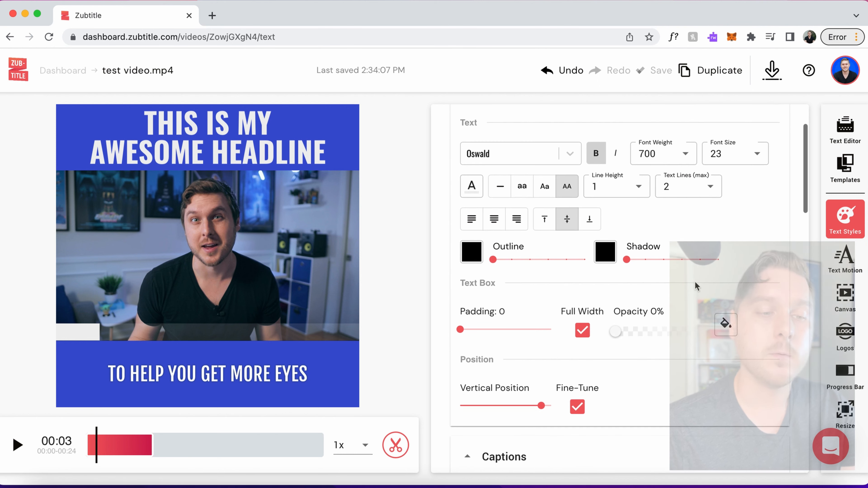
key(super+z)
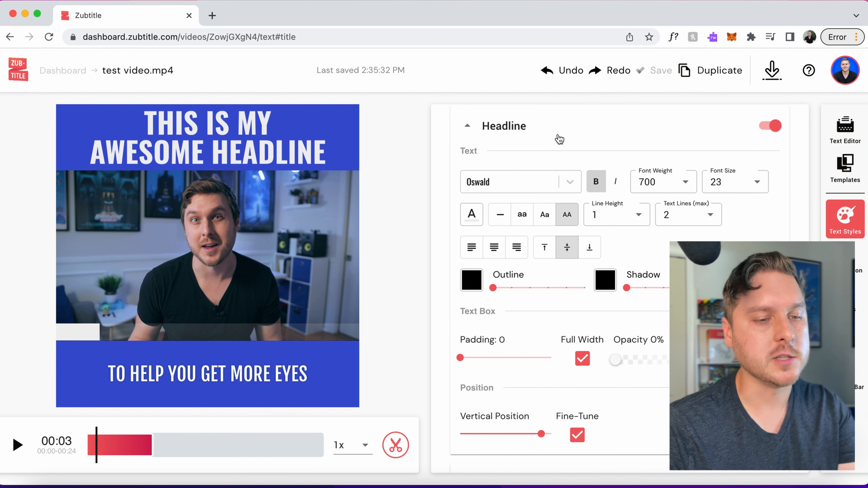
click(498, 183)
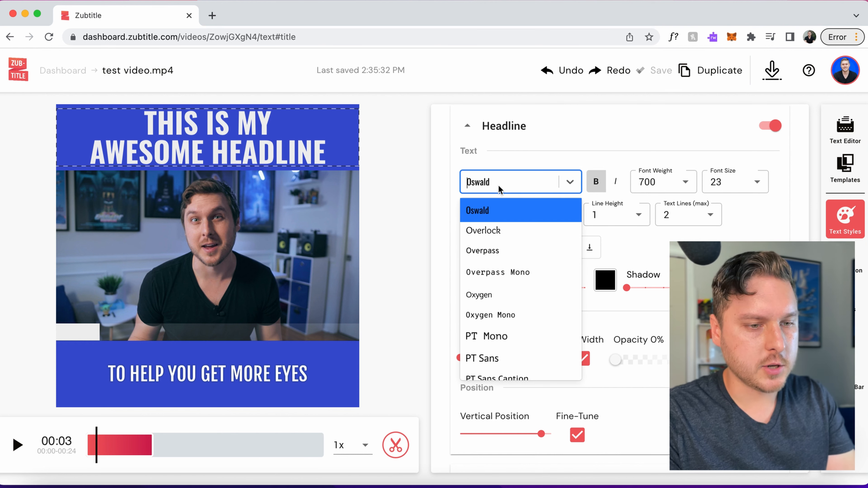
text(inter)
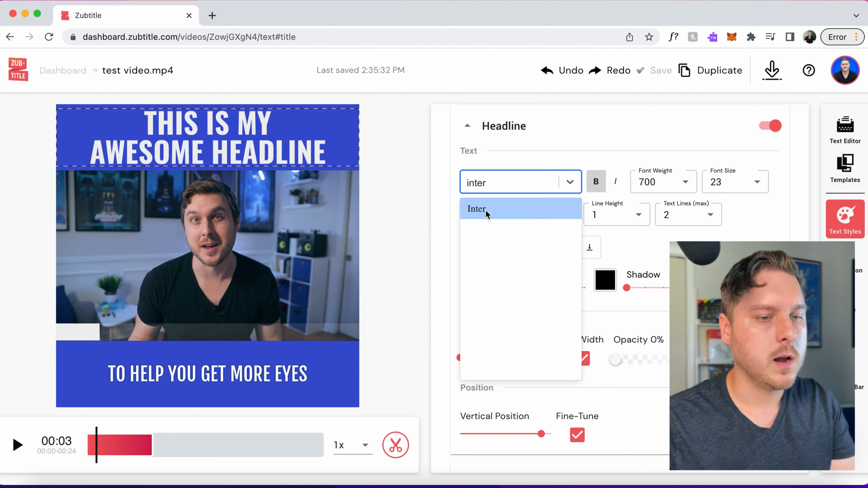
click(485, 210)
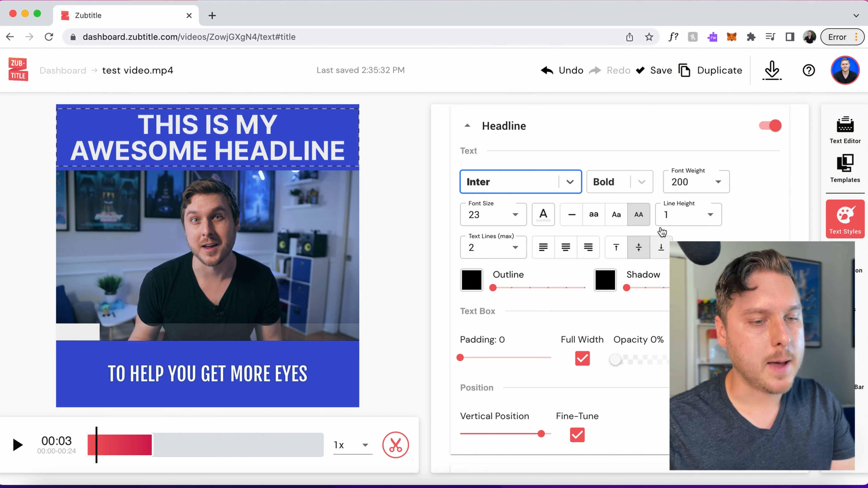
click(571, 214)
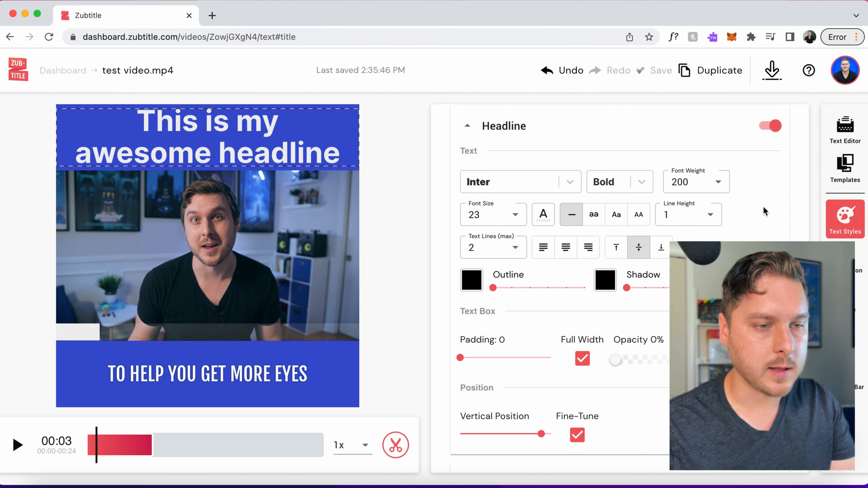
Try a line height of 0.75 on the headline and return it to 1.
click(716, 214)
click(684, 194)
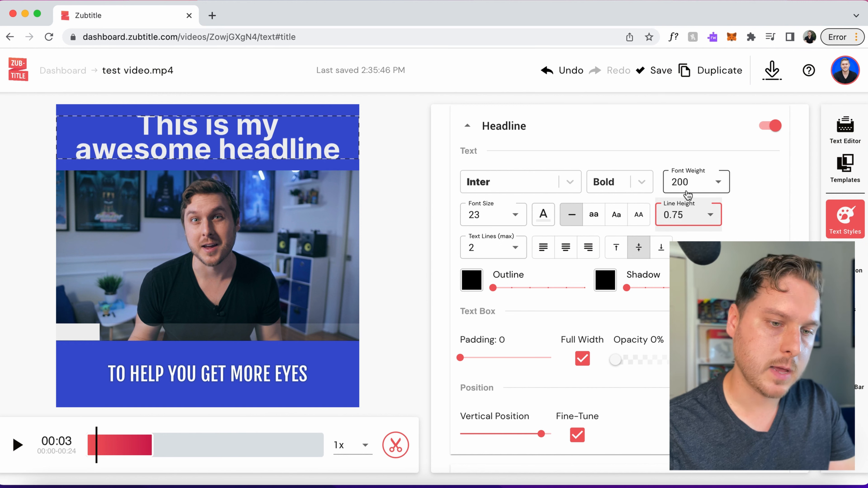
click(711, 216)
click(685, 238)
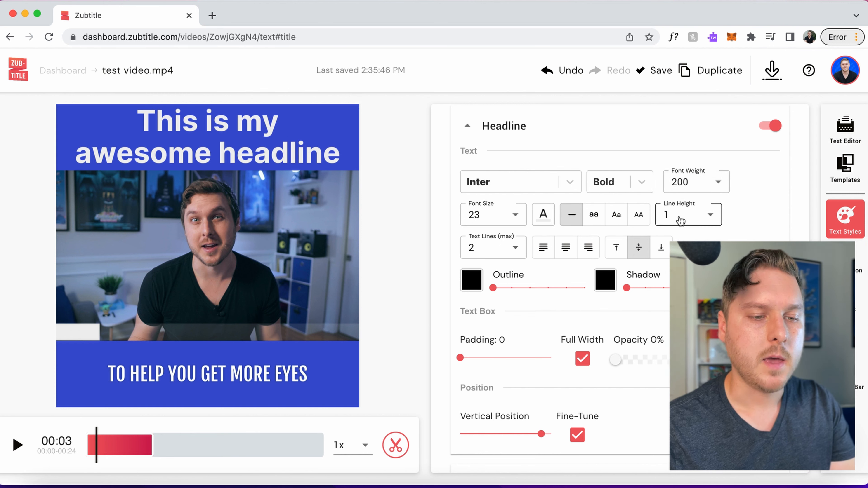
Try coloring the headline text medium blue (4A90E2) against the blue background.
click(543, 213)
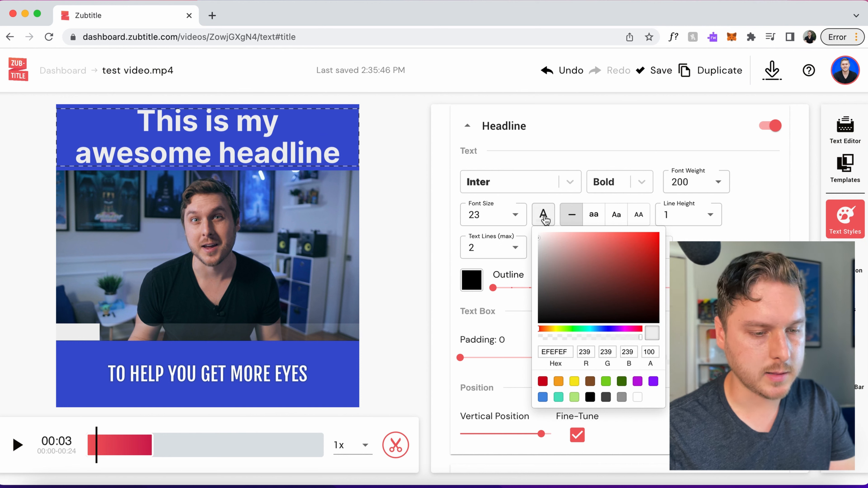
click(543, 397)
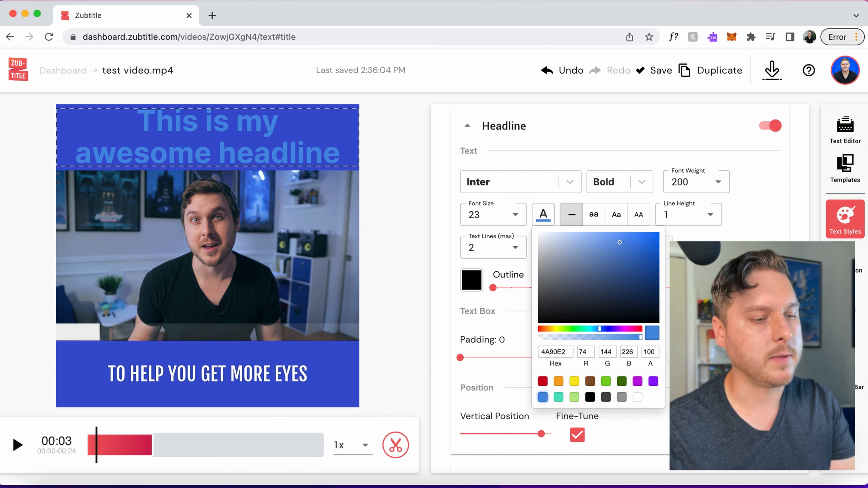
click(293, 331)
click(263, 376)
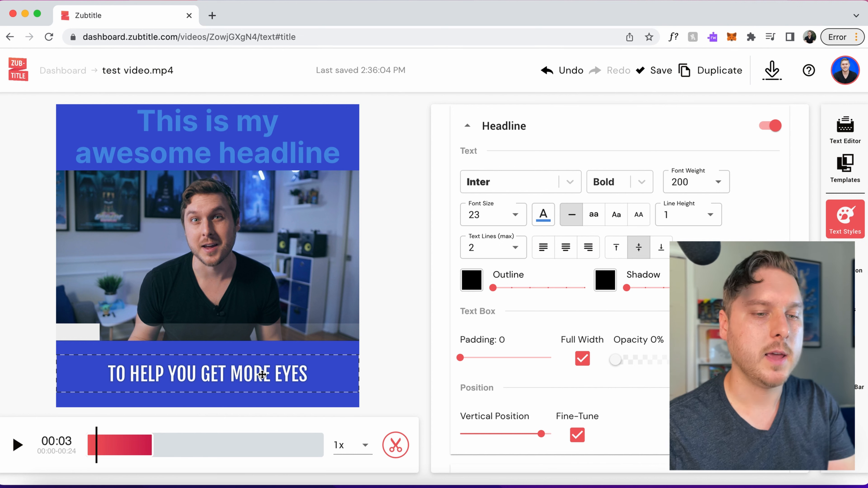
Change the headline's text color to a paler, slightly grayish blue.
click(541, 215)
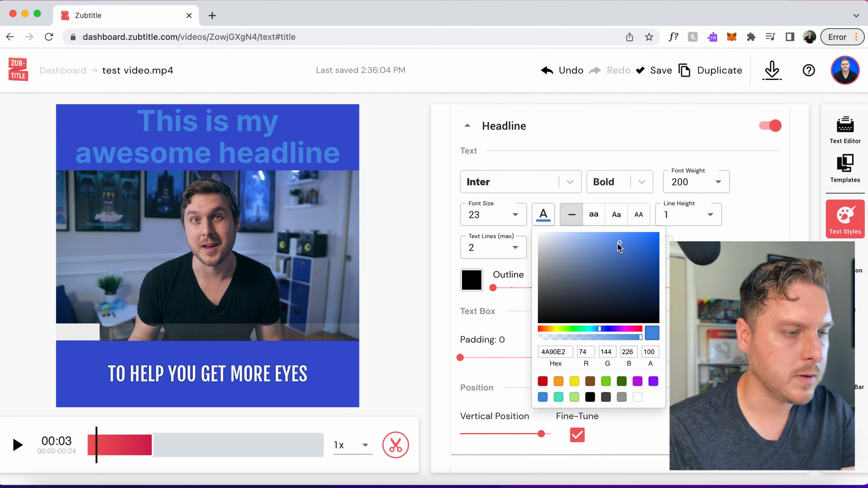
click(589, 245)
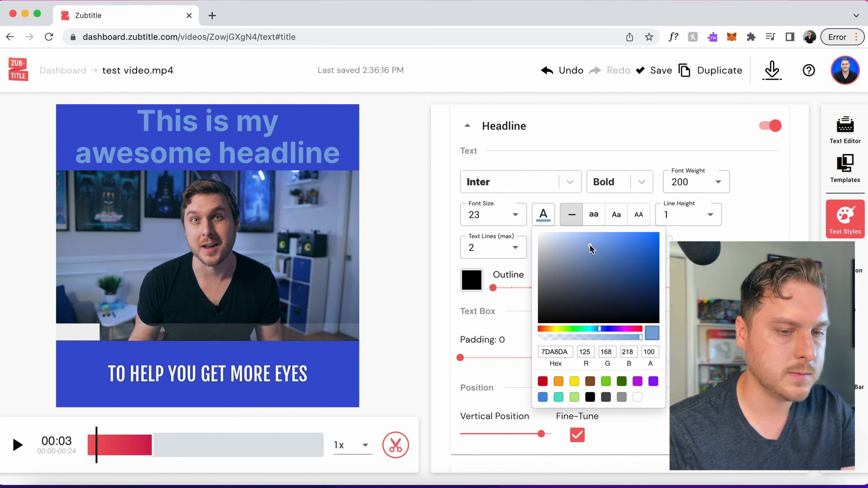
click(582, 244)
key(Escape)
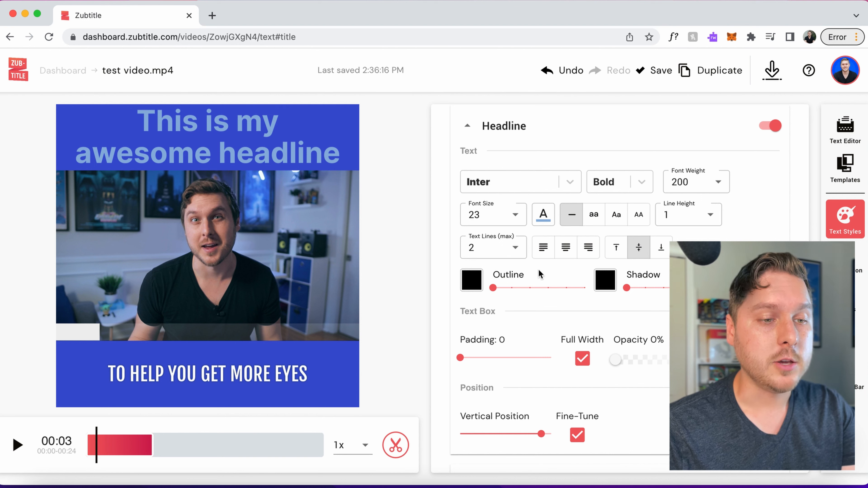
Examine the caption font choices and the custom font upload area in the text style settings.
scroll(631, 269, down, 1)
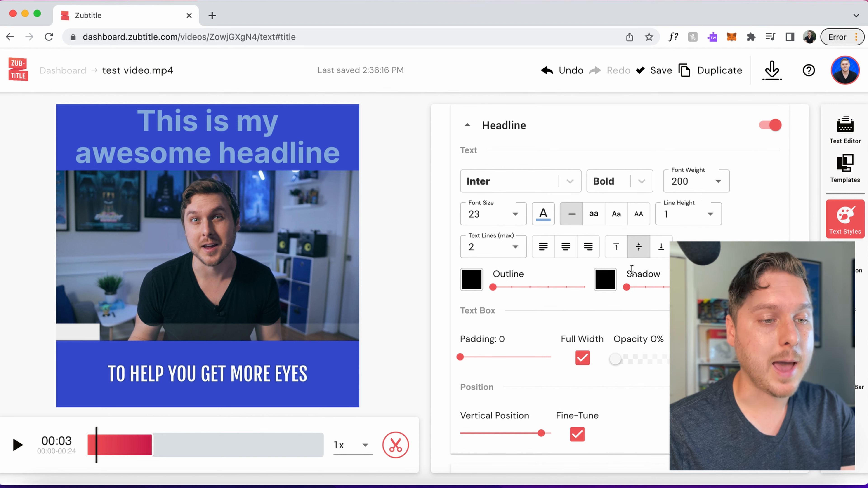
click(468, 114)
click(468, 167)
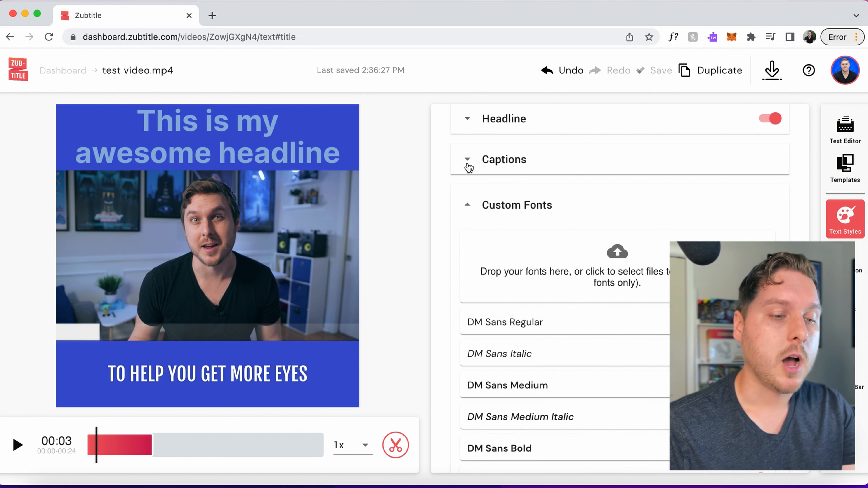
click(469, 167)
click(531, 219)
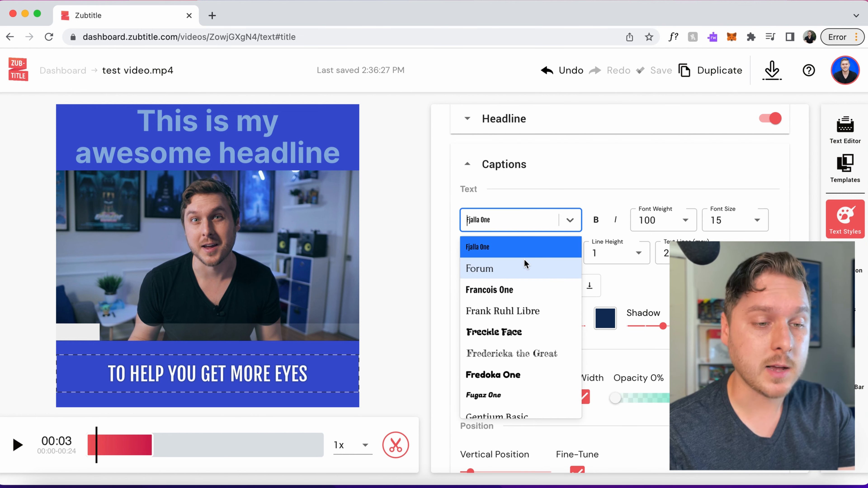
click(642, 182)
click(638, 177)
click(478, 172)
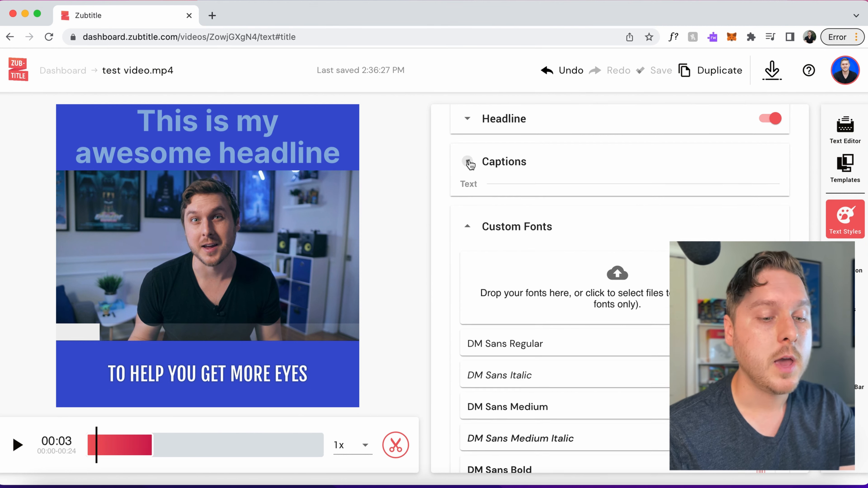
scroll(593, 169, down, 6)
scroll(594, 165, down, 4)
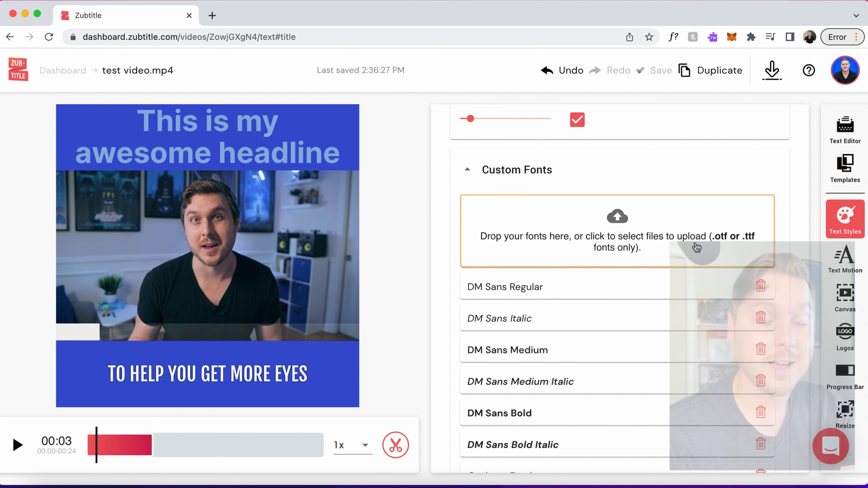
scroll(695, 246, up, 4)
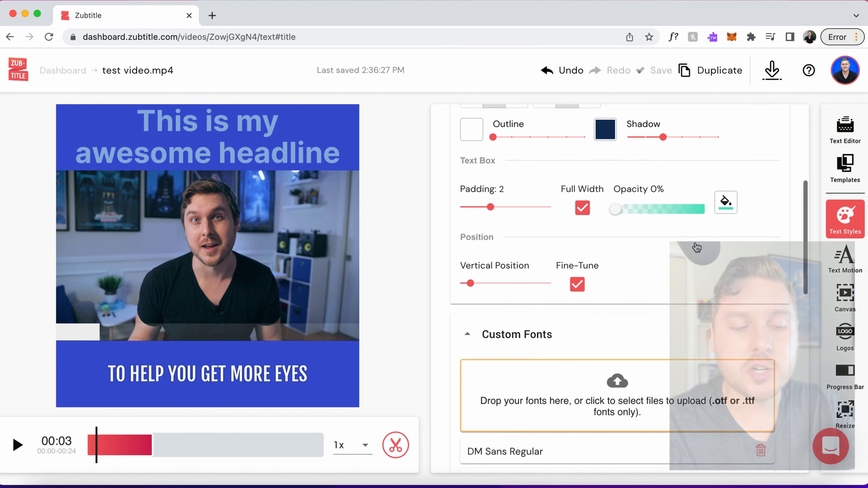
scroll(695, 241, up, 5)
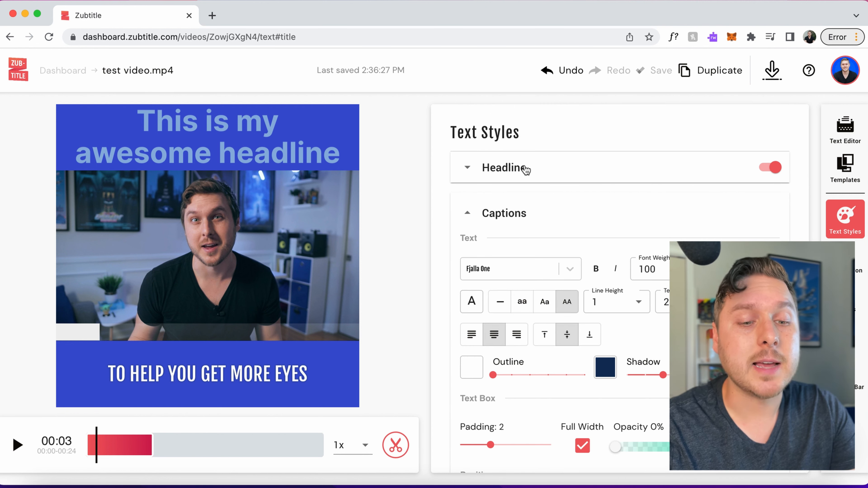
Collapse the caption and custom font settings and open the video templates.
click(467, 216)
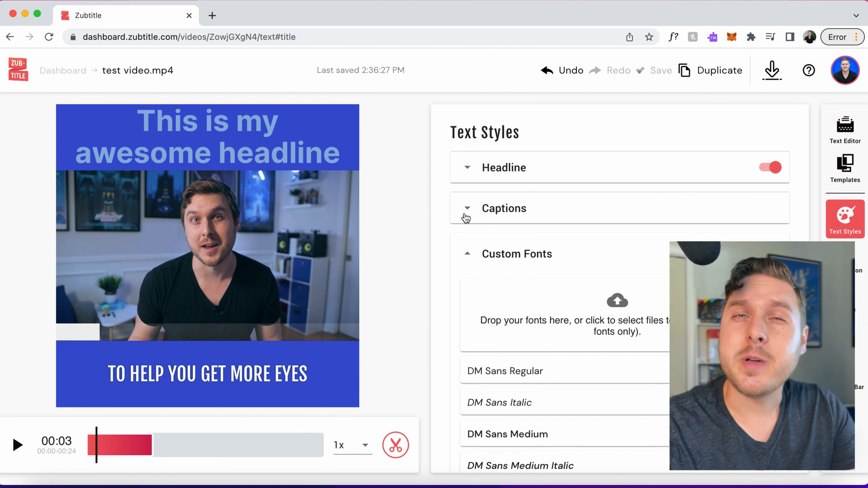
click(467, 255)
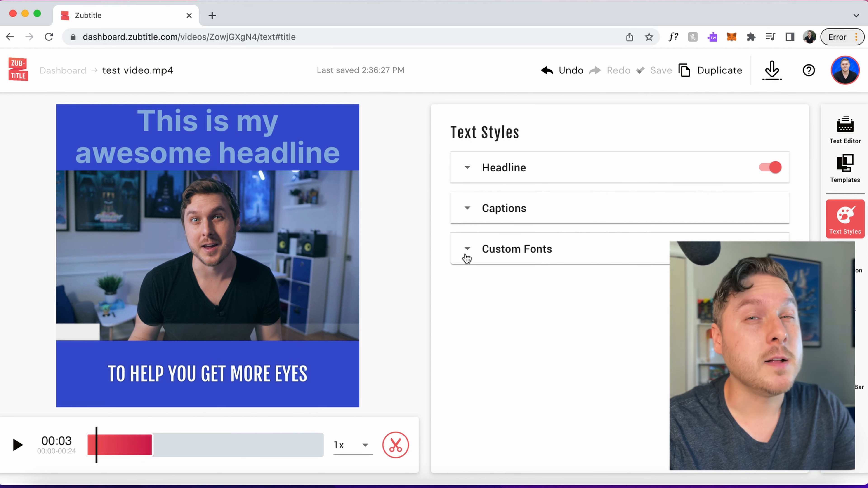
click(846, 171)
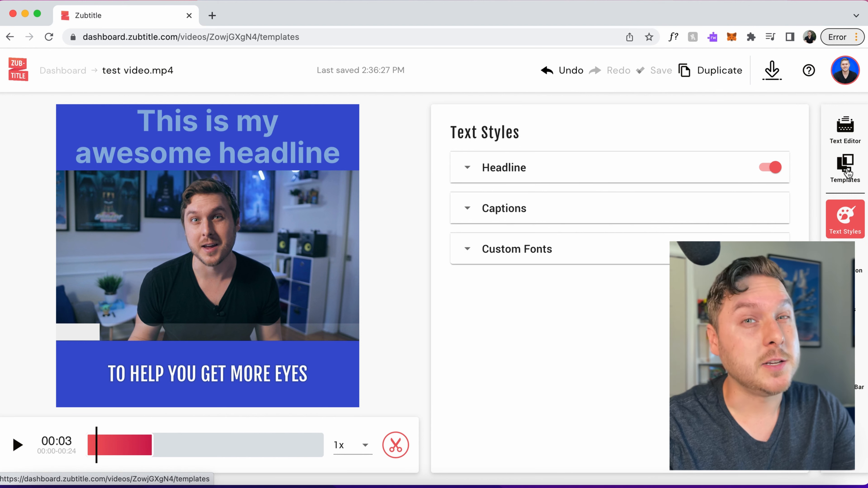